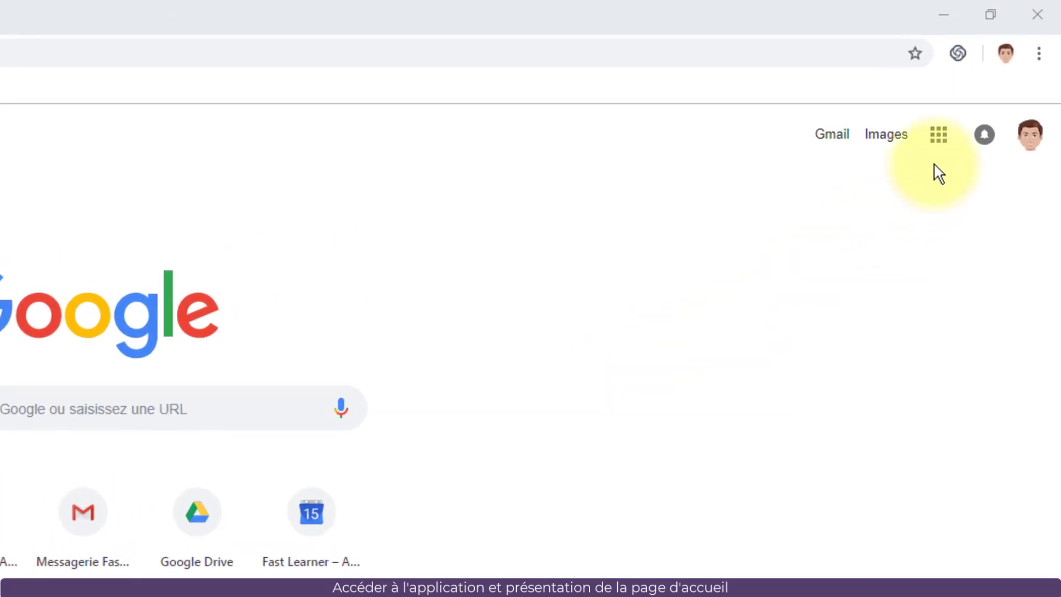
Open the Sheets home page from the Google apps launcher
{"action": "left_click", "coordinate": [935, 139]}
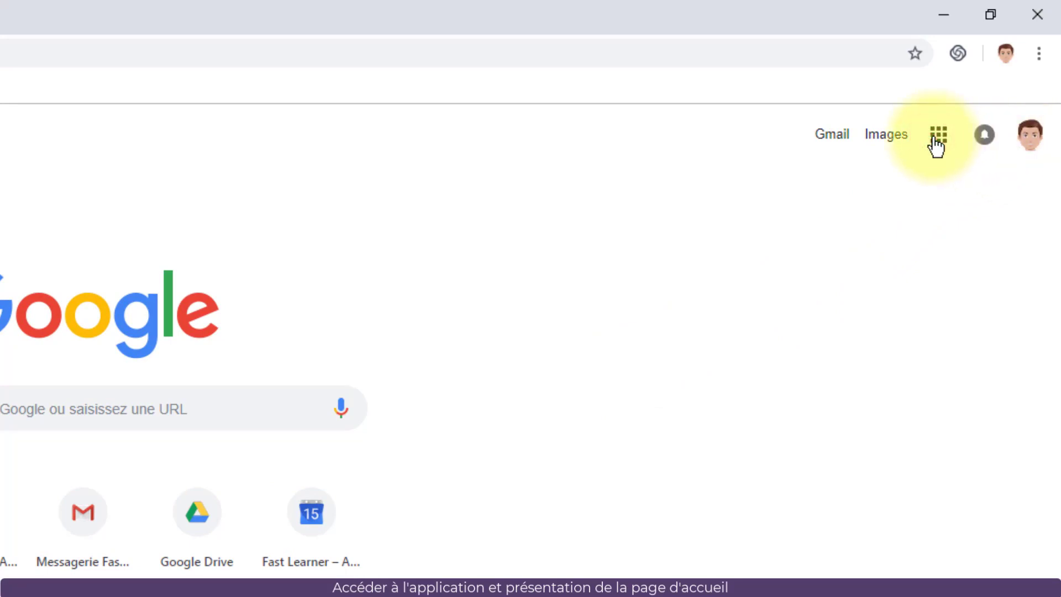
{"action": "left_click", "coordinate": [934, 139]}
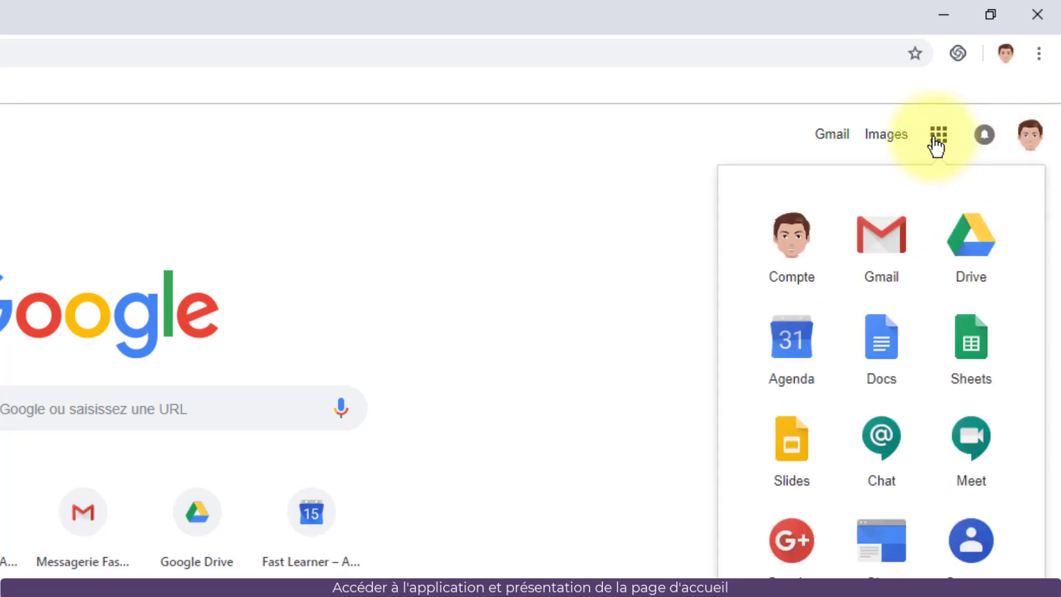
{"action": "left_click", "coordinate": [969, 351]}
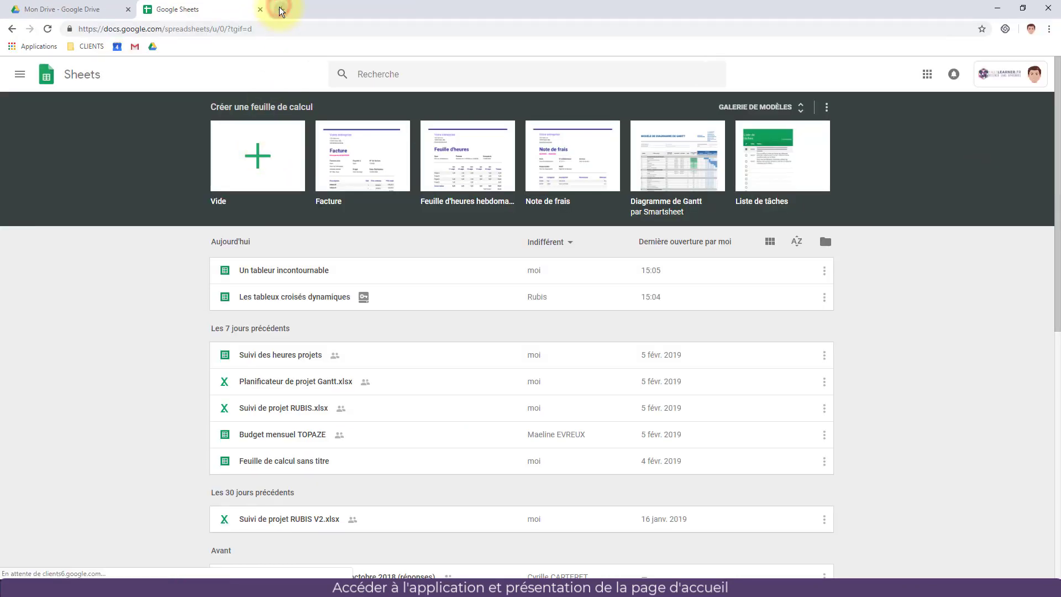
Open sheets.google.com in a new browser tab
{"action": "left_click", "coordinate": [281, 11]}
{"action": "type", "text": "sh"}
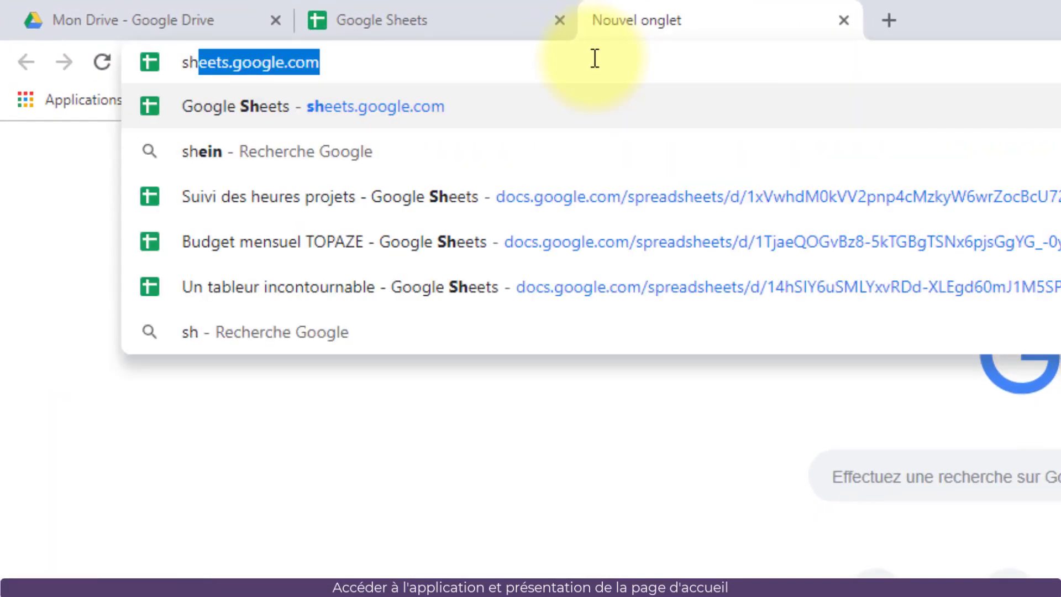
{"action": "type", "text": "e"}
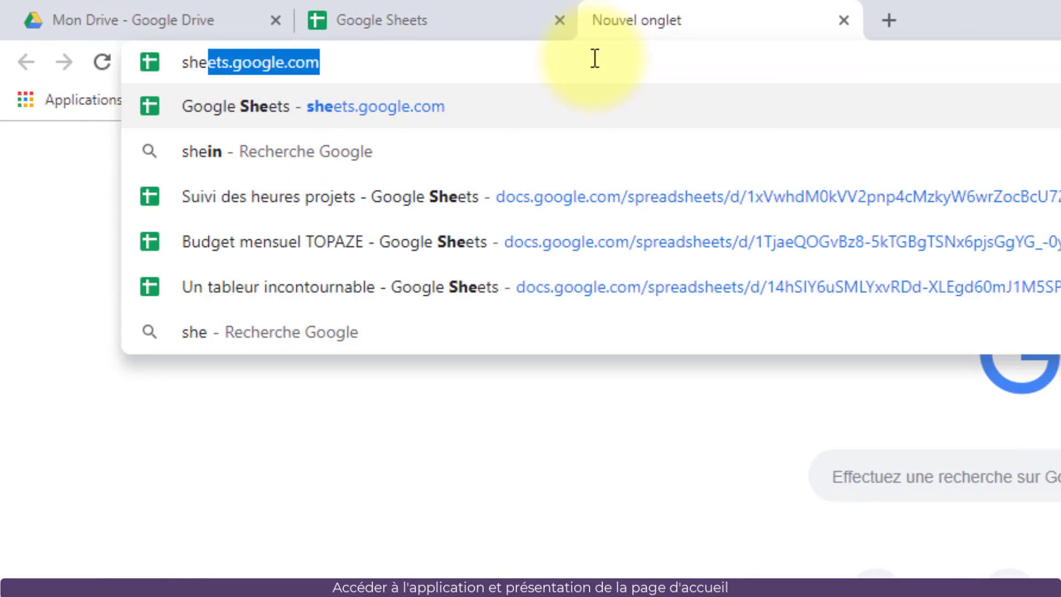
{"action": "key", "text": "Return"}
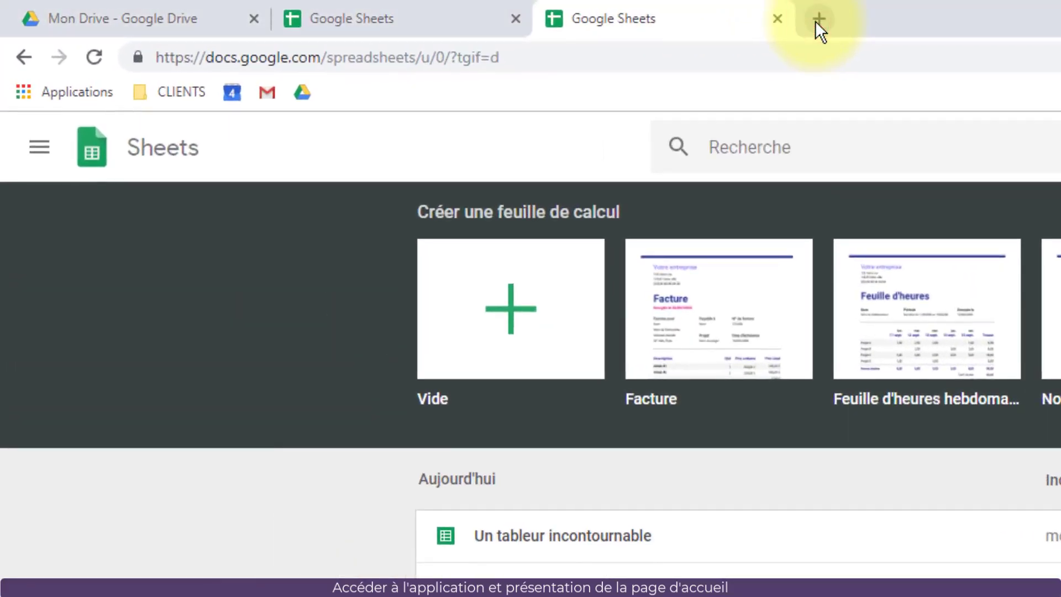
Create a blank spreadsheet by going to sheets.new in a new browser tab
{"action": "left_click", "coordinate": [818, 20]}
{"action": "type", "text": "sheet"}
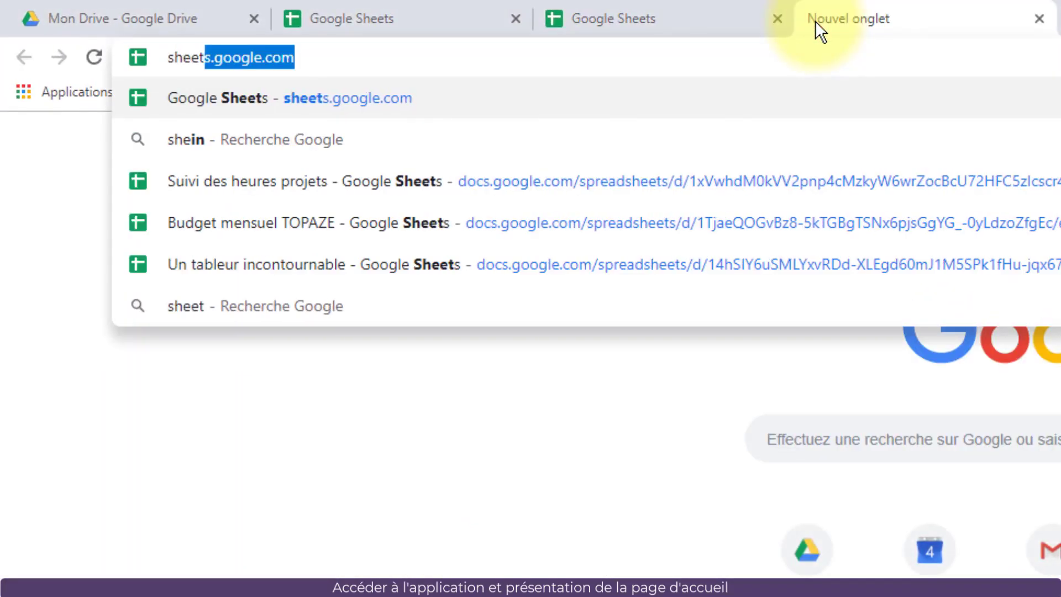
{"action": "type", "text": "s.new"}
{"action": "key", "text": "Return"}
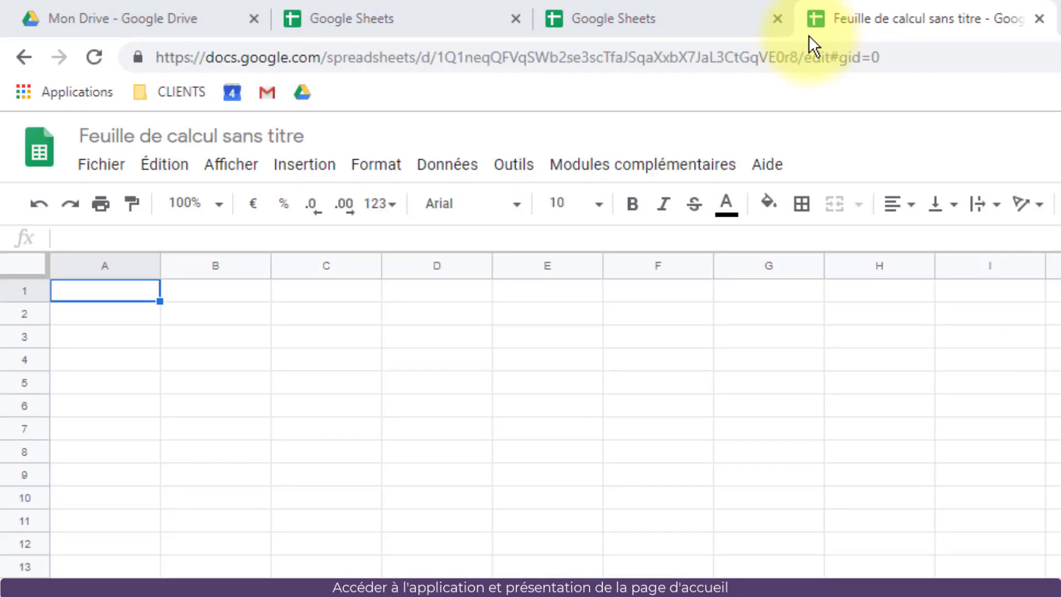
Rename the new untitled spreadsheet as "sheet"
{"action": "left_click", "coordinate": [163, 136]}
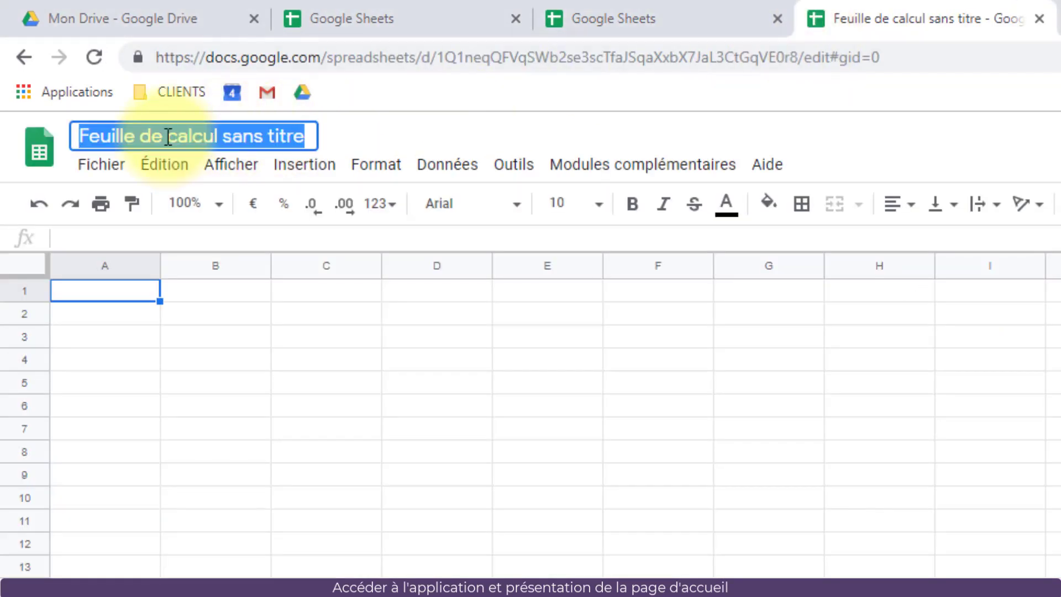
{"action": "type", "text": "sheet"}
{"action": "key", "text": "Return"}
{"action": "left_click", "coordinate": [122, 136]}
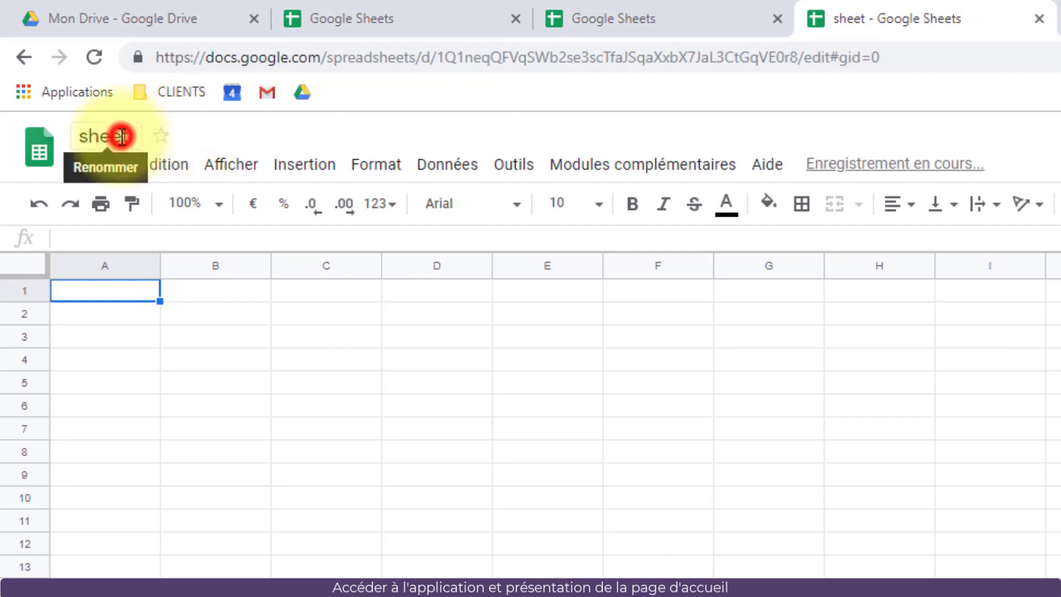
Move the "sheet" spreadsheet into the CLIENTS folder of Mon Drive
{"action": "left_click", "coordinate": [194, 139]}
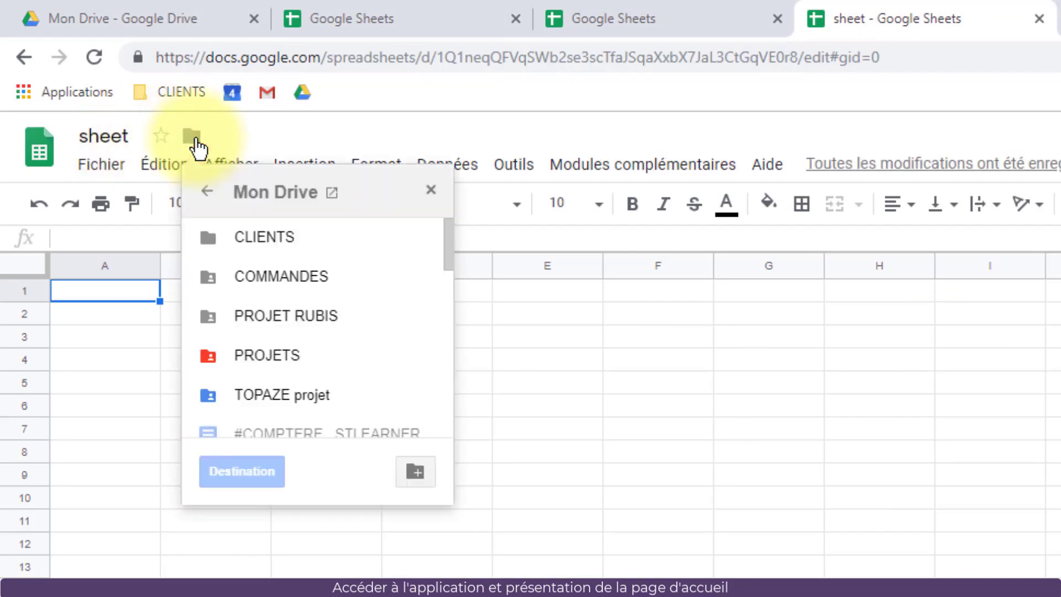
{"action": "left_click", "coordinate": [236, 235]}
{"action": "left_click", "coordinate": [237, 473]}
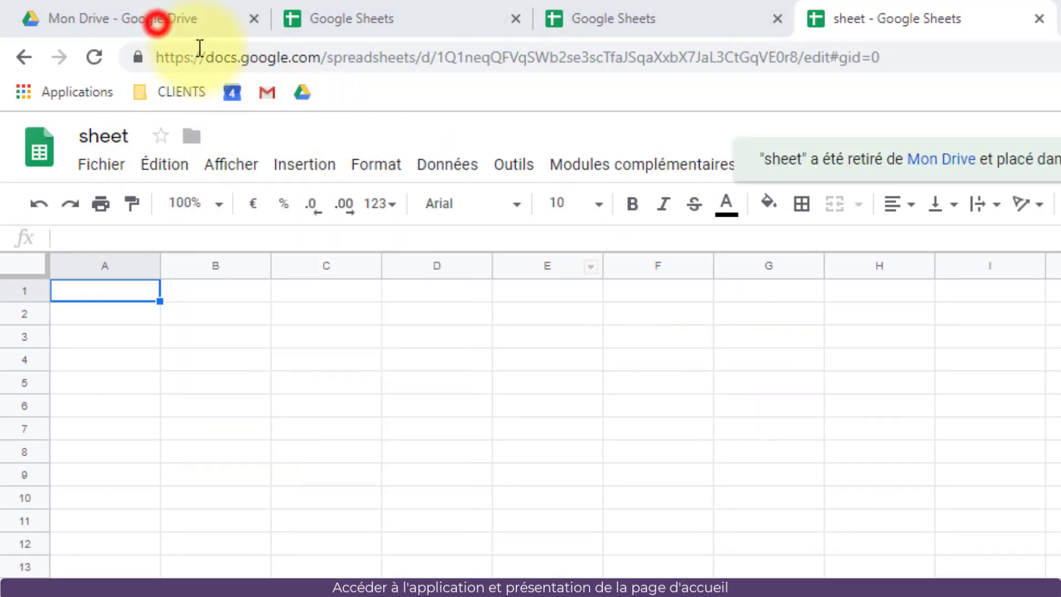
In Drive's CLIENTS folder, create a Google Sheets file from the FAST LEARNER template "modele facture Fastlearner.fr"
{"action": "left_click", "coordinate": [157, 22]}
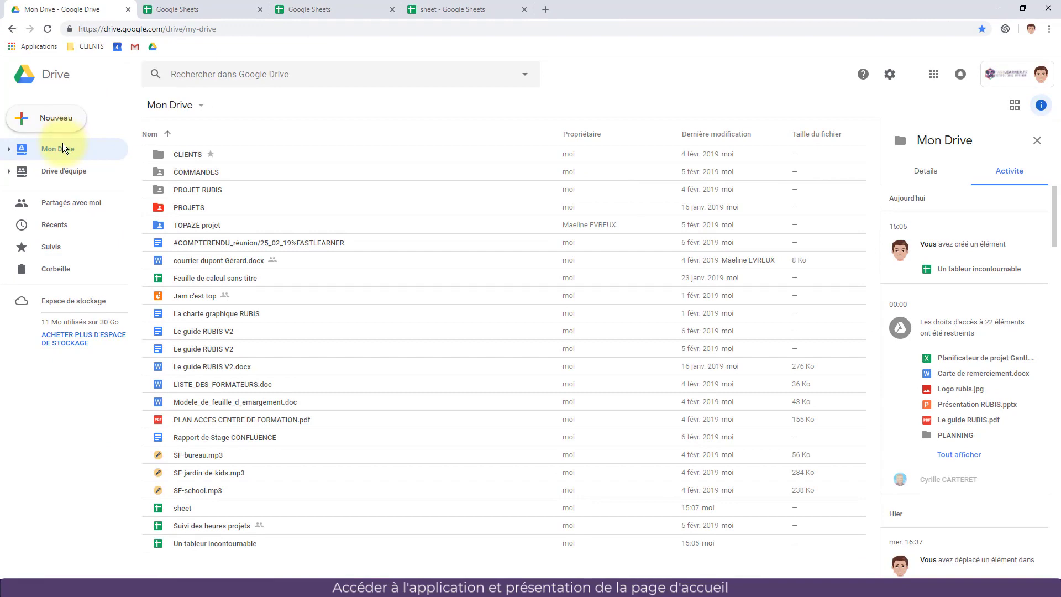
{"action": "double_click", "coordinate": [178, 153]}
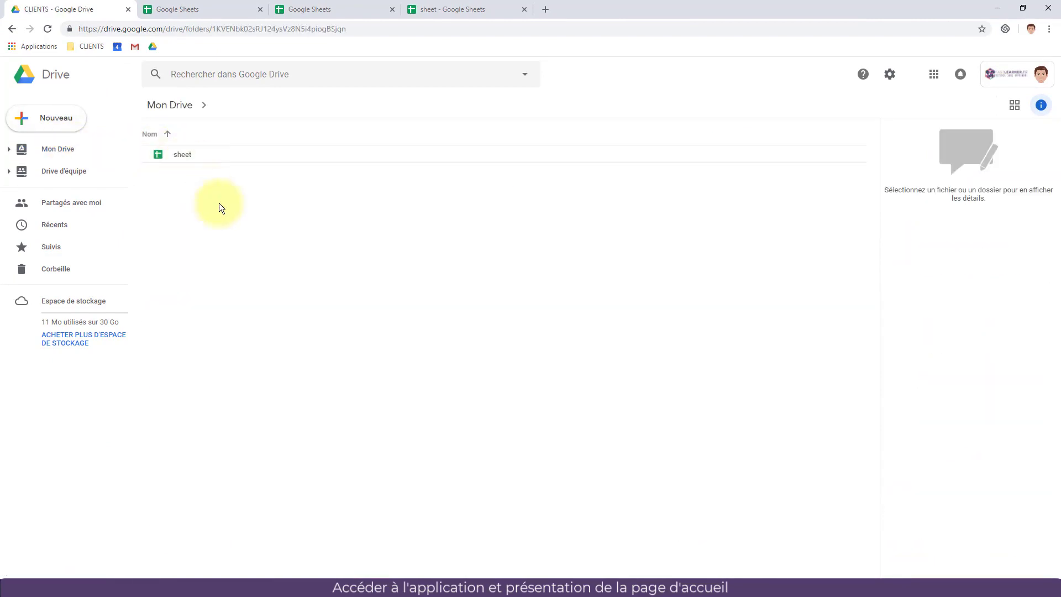
{"action": "right_click", "coordinate": [287, 221]}
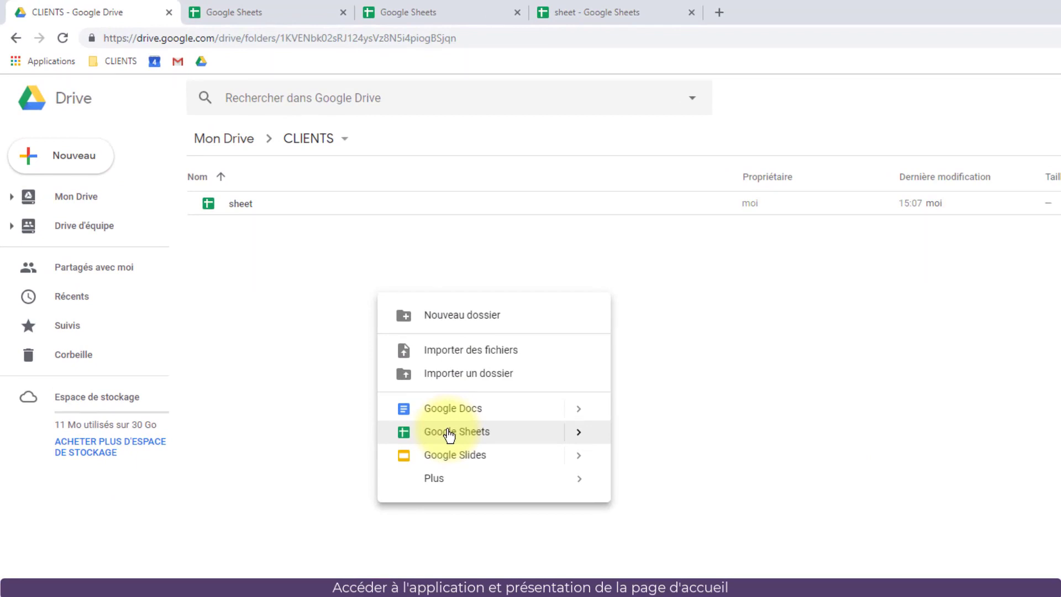
{"action": "left_click", "coordinate": [576, 432]}
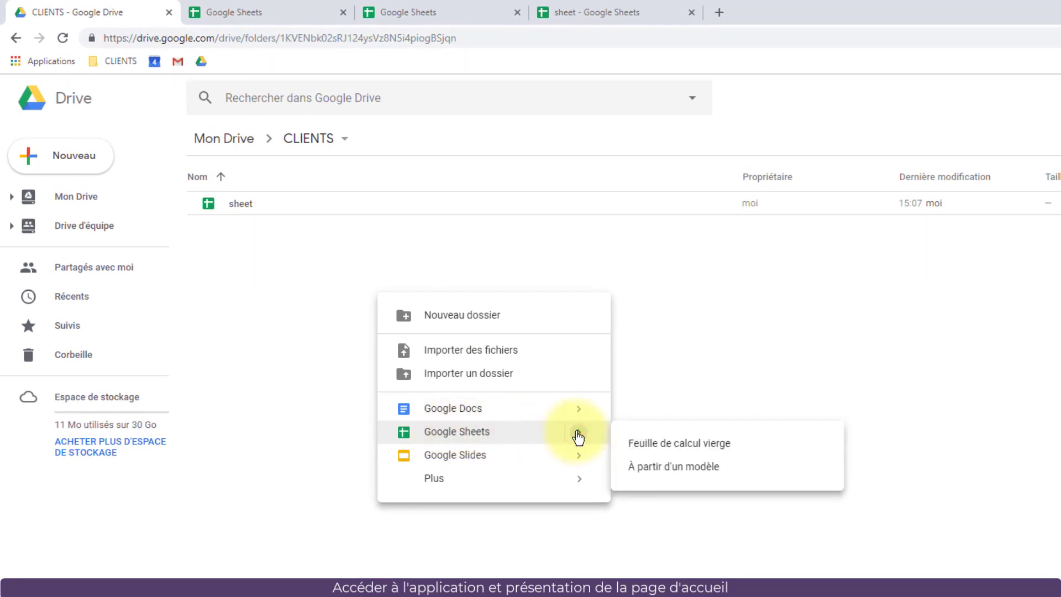
{"action": "left_click", "coordinate": [652, 465]}
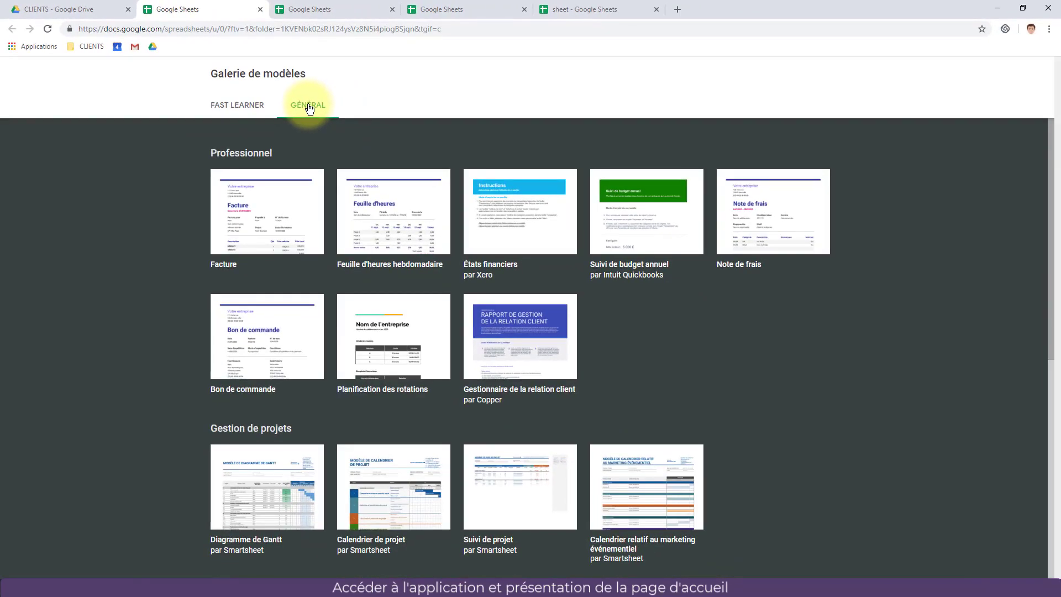
{"action": "left_click", "coordinate": [250, 106]}
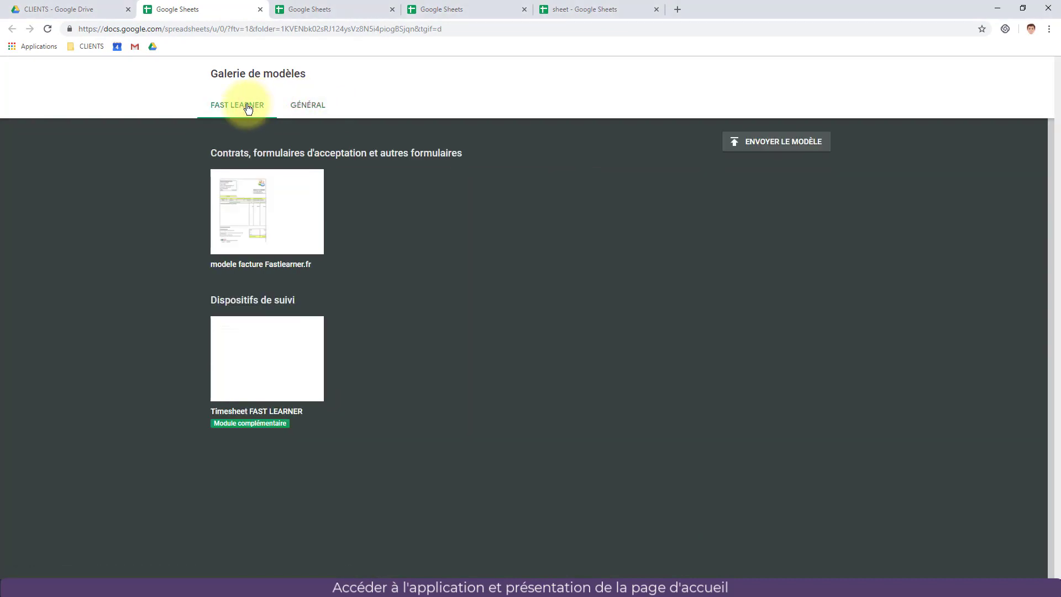
{"action": "left_click", "coordinate": [266, 202]}
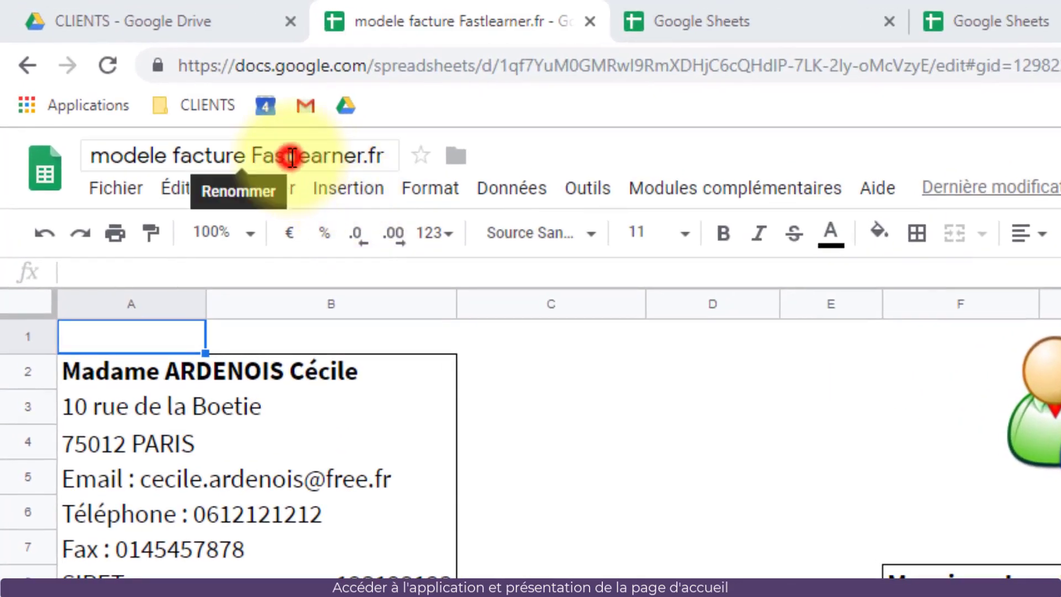
Replace "Fastlearner.fr" in the invoice spreadsheet's title with the account holder's name and move the file to the PROJET RUBIS folder
{"action": "left_click", "coordinate": [292, 158]}
{"action": "type", "text": "wel satis"}
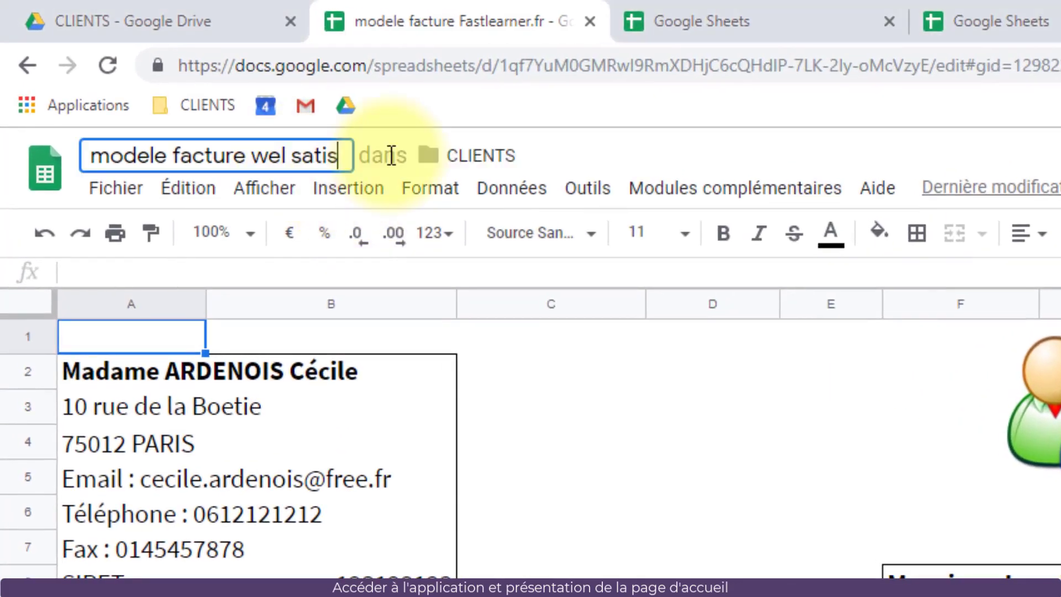
{"action": "left_click", "coordinate": [473, 153]}
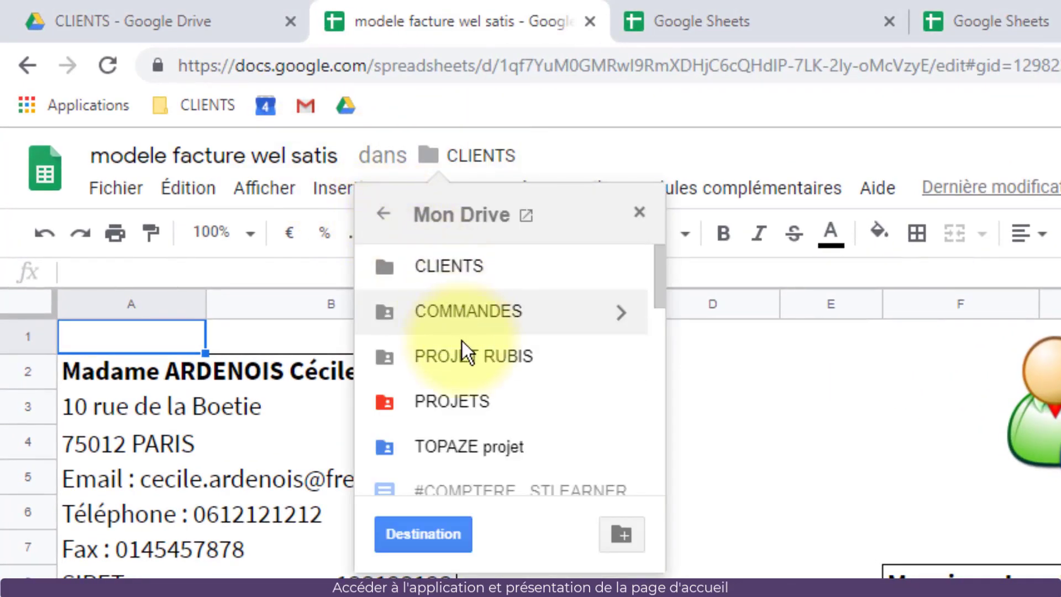
{"action": "left_click", "coordinate": [463, 350]}
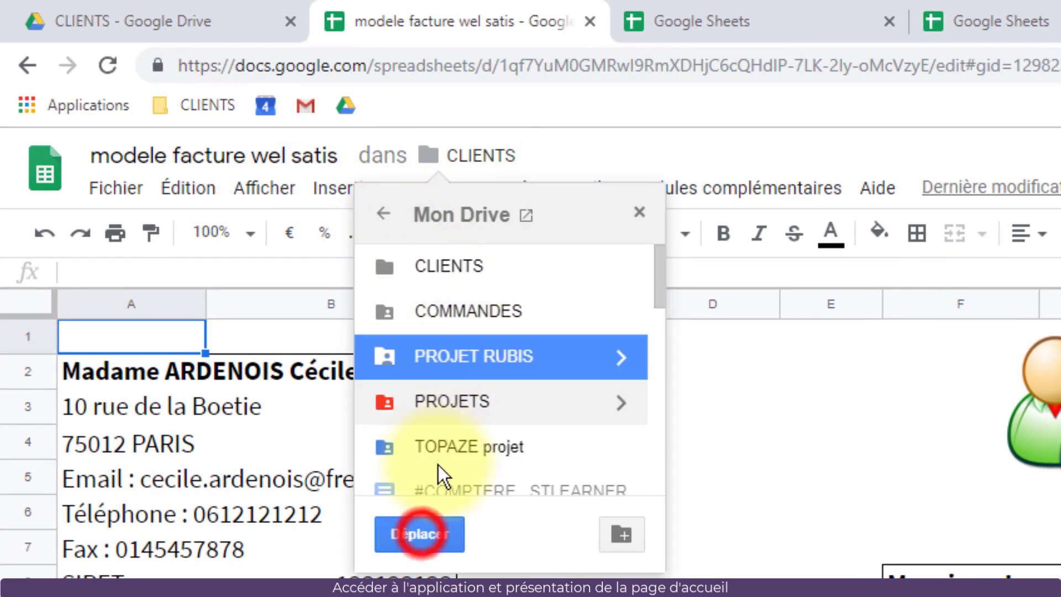
{"action": "left_click", "coordinate": [421, 531]}
{"action": "left_click", "coordinate": [421, 531]}
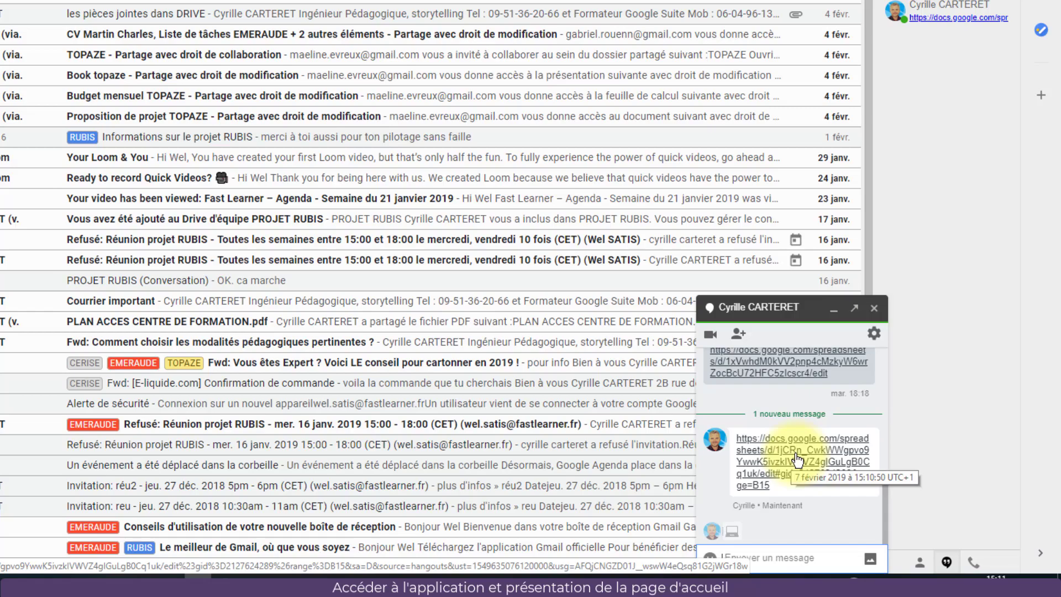
Open the spreadsheet linked in the Gmail chat message and go from it to the Sheets home page
{"action": "left_click", "coordinate": [796, 459]}
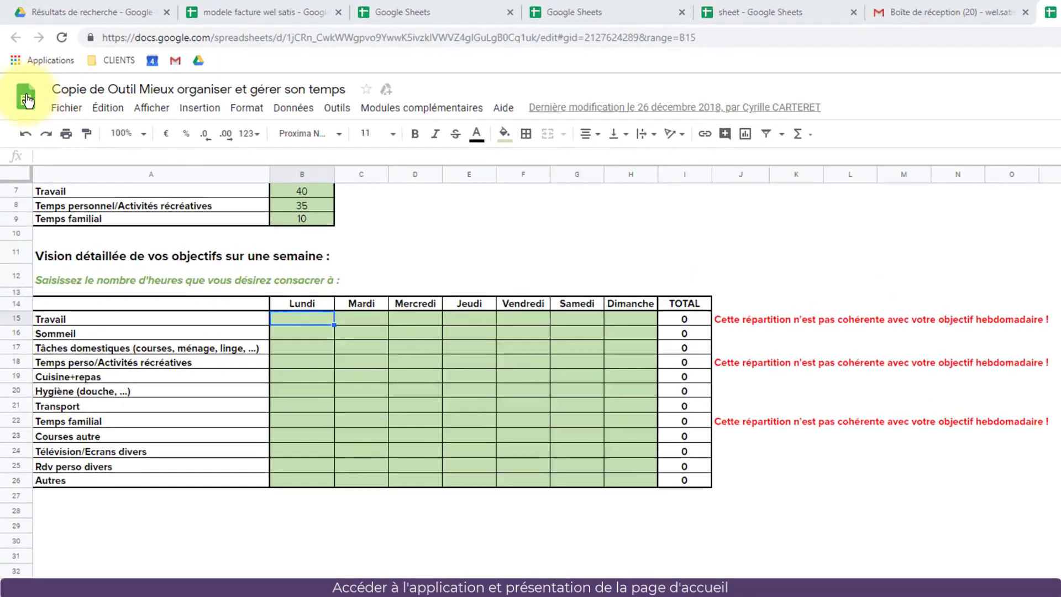
{"action": "left_click", "coordinate": [20, 77]}
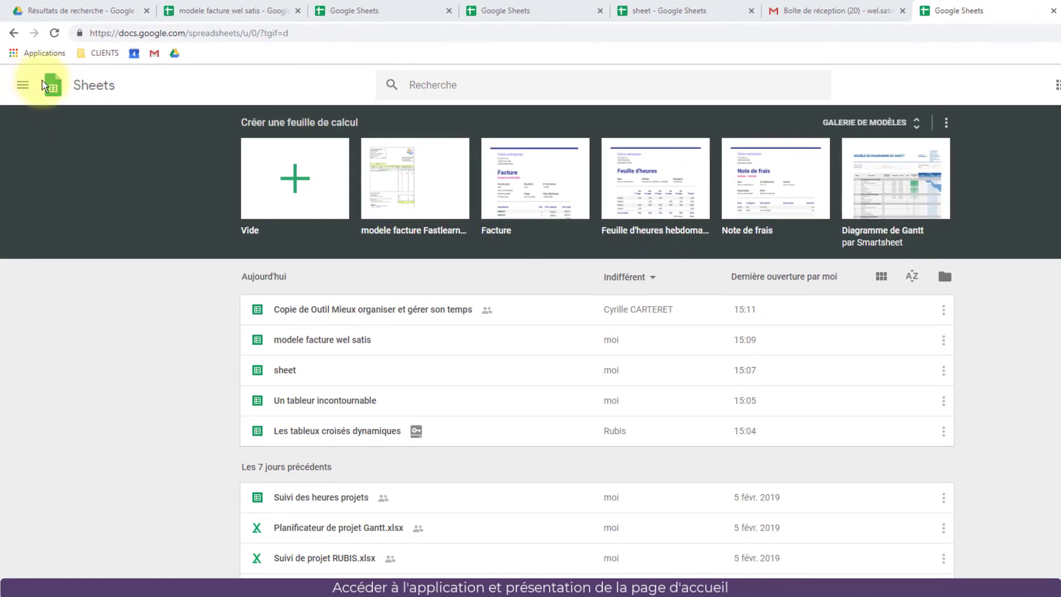
Examine the main menu of the Sheets home page, close it and check the file search field
{"action": "left_click", "coordinate": [23, 85]}
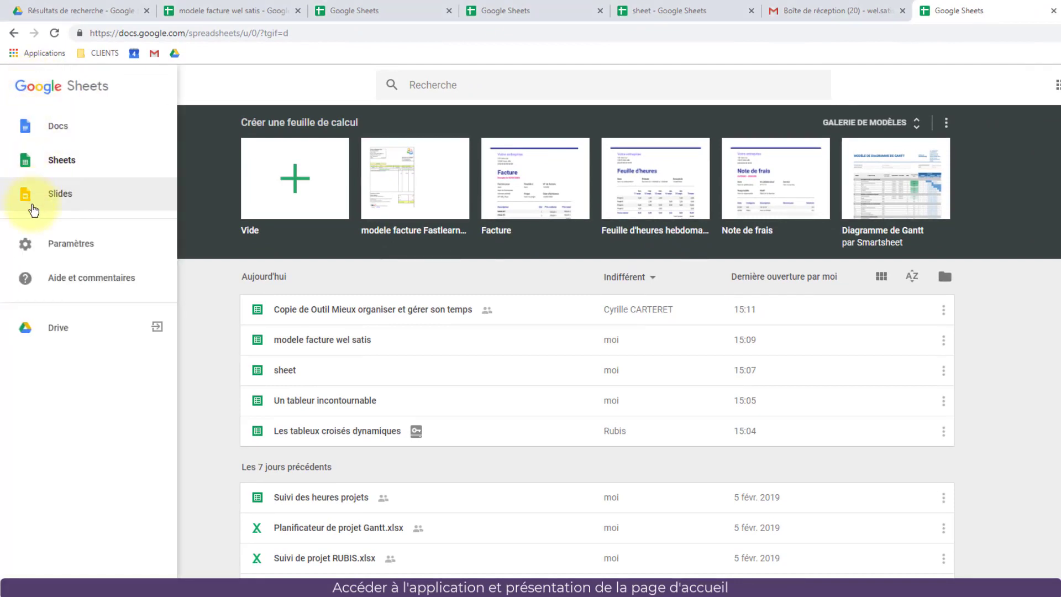
{"action": "left_click", "coordinate": [210, 73]}
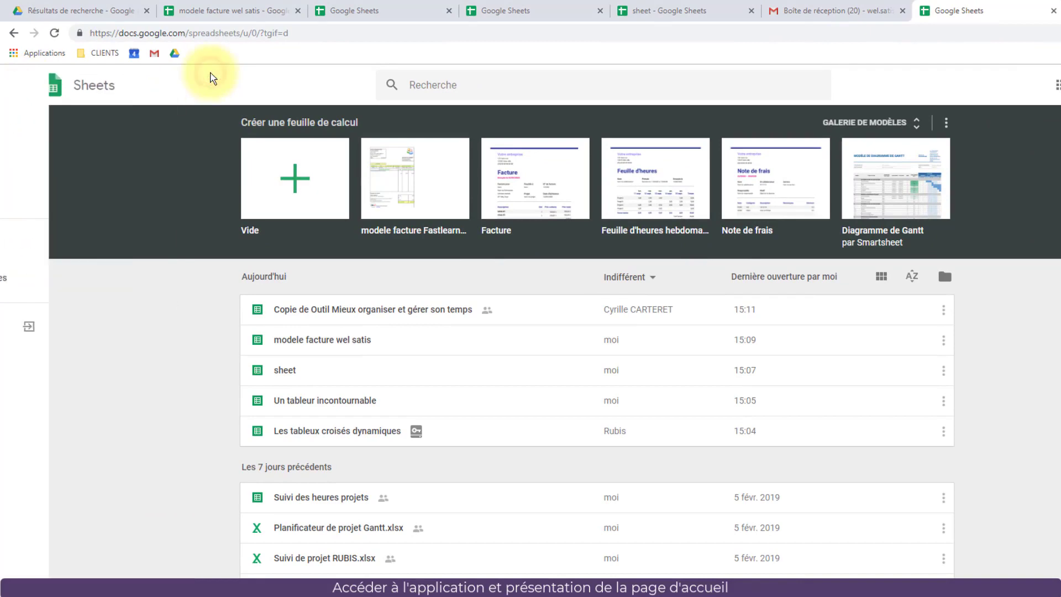
{"action": "left_click", "coordinate": [455, 90]}
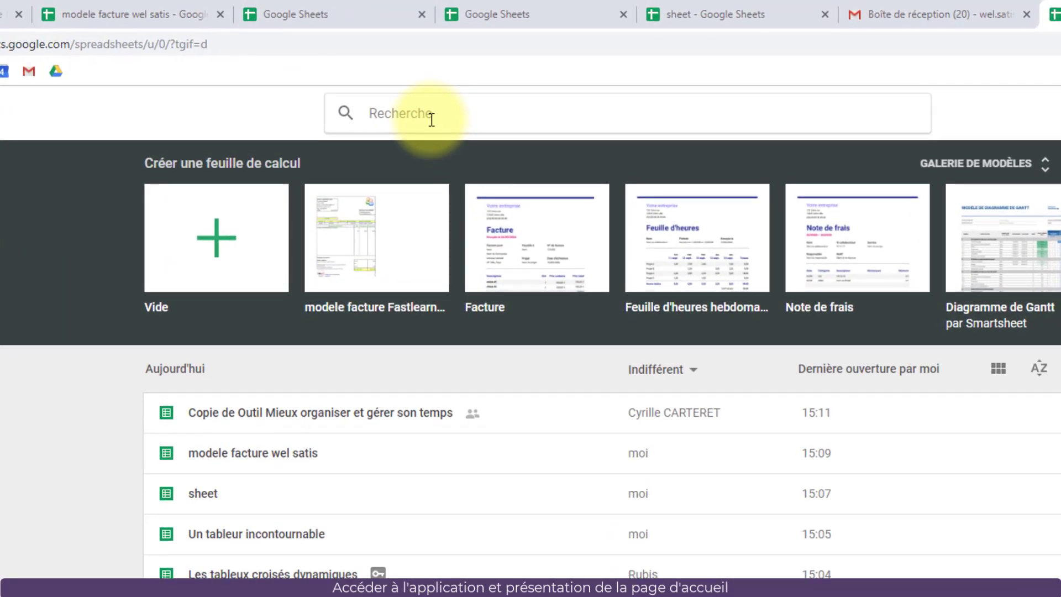
{"action": "left_click", "coordinate": [912, 115]}
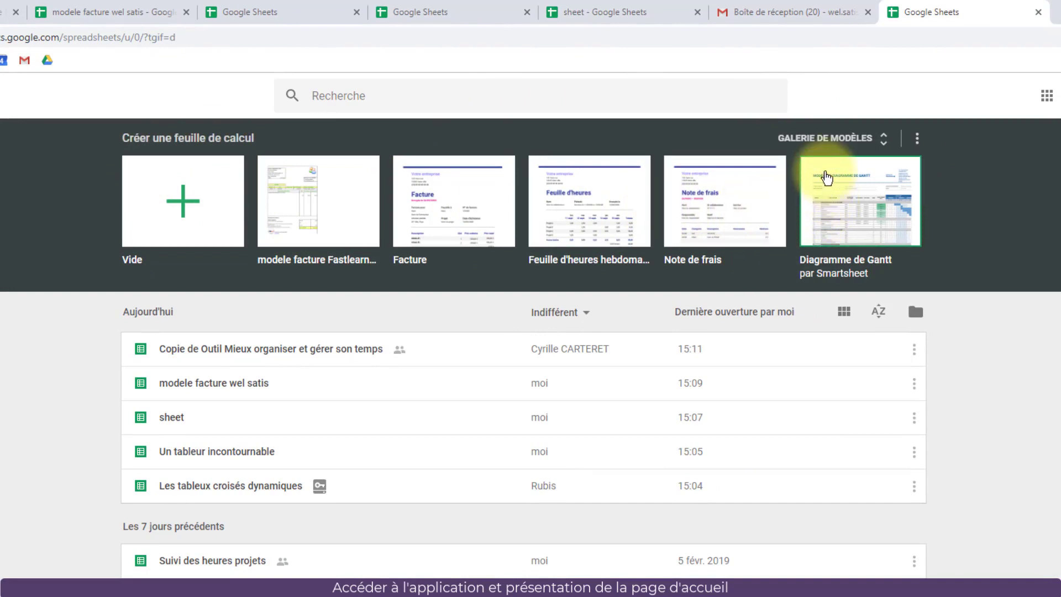
View the full template gallery and return to the Sheets home page
{"action": "left_click", "coordinate": [827, 140]}
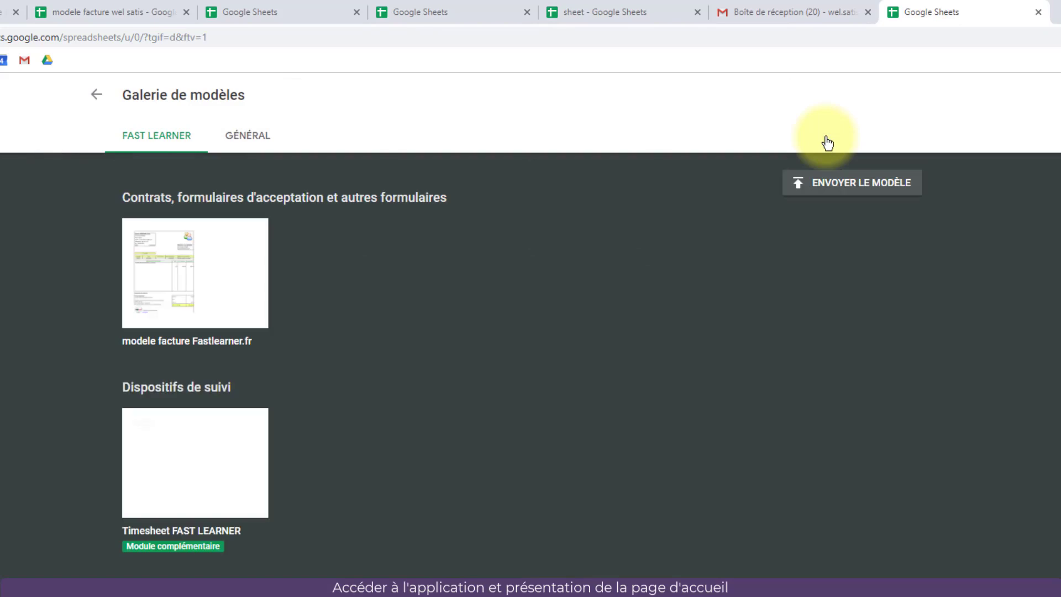
{"action": "left_click", "coordinate": [97, 96]}
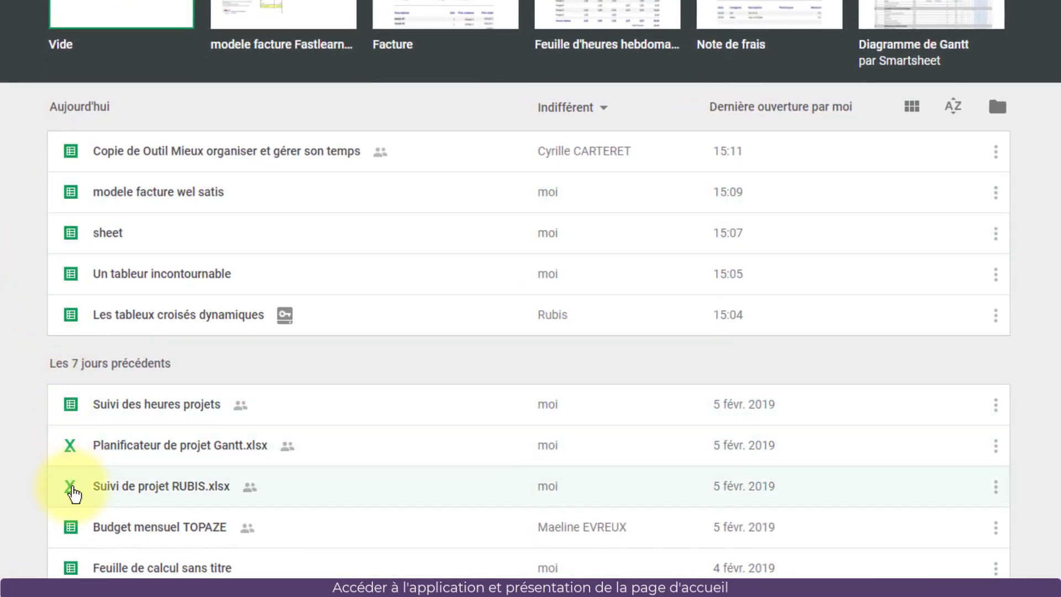
Examine the owner filter of the file list, keeping it at Indifférent, and look through the sort options
{"action": "left_click", "coordinate": [605, 107]}
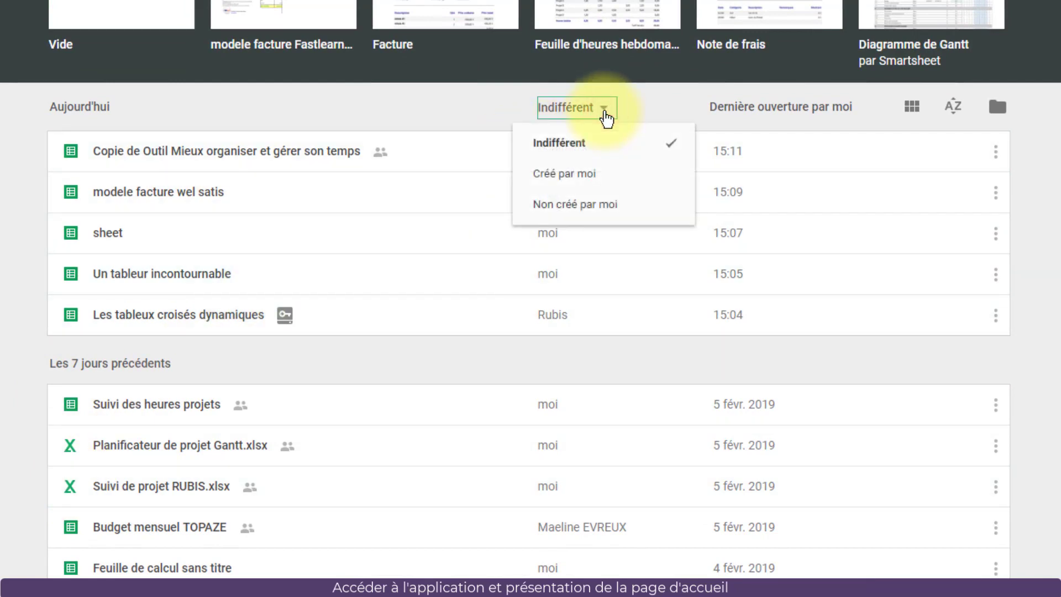
{"action": "left_click", "coordinate": [593, 143]}
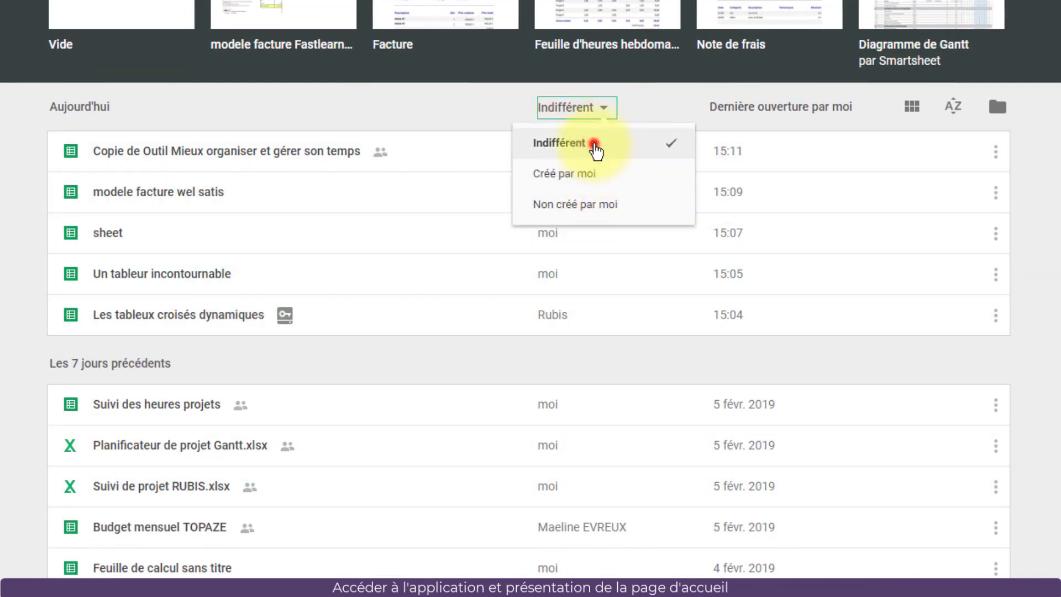
{"action": "left_click", "coordinate": [961, 108]}
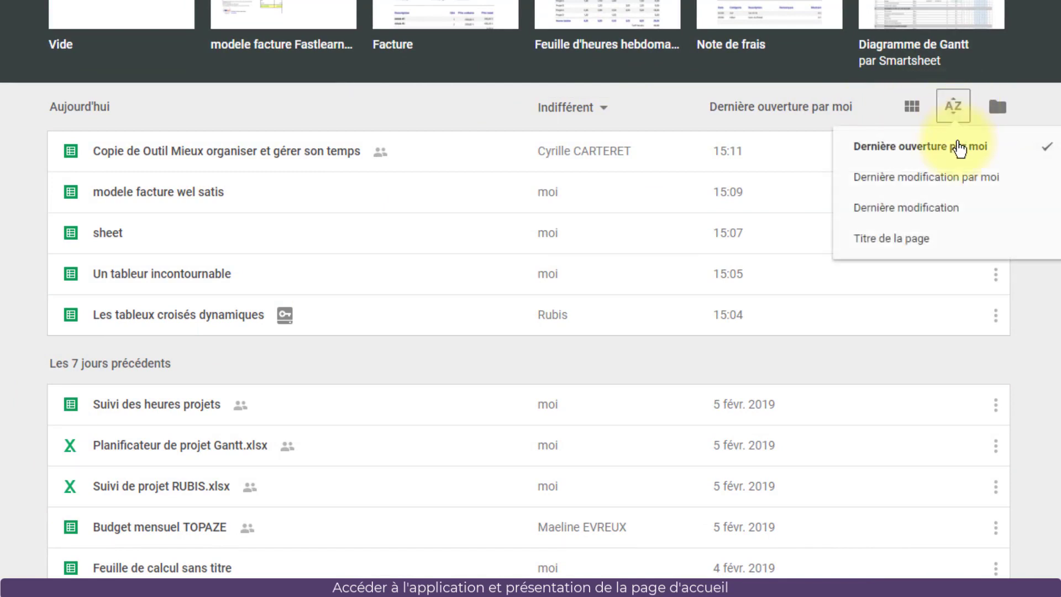
{"action": "left_click", "coordinate": [951, 108]}
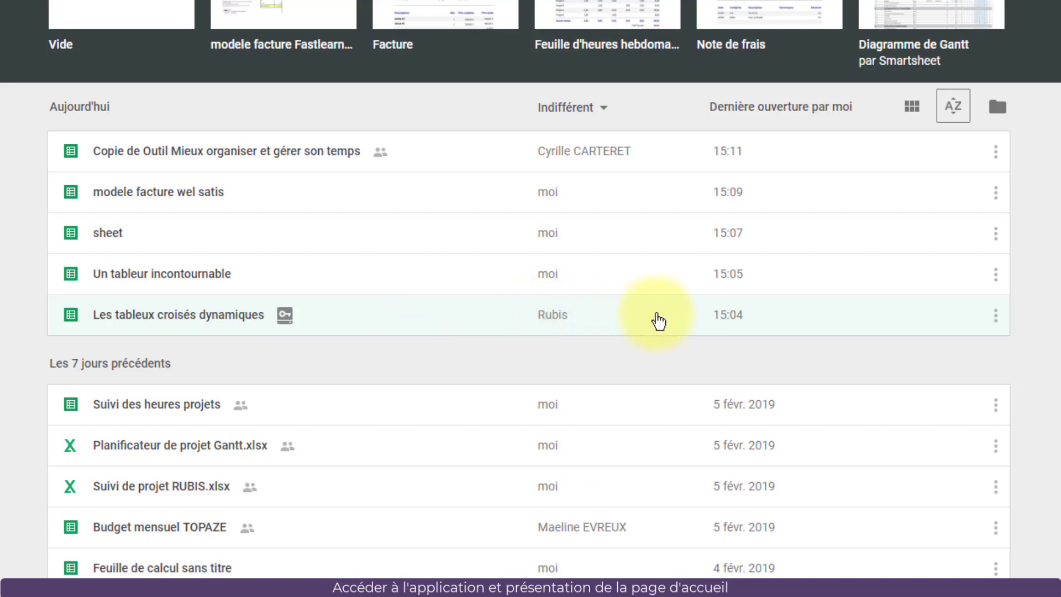
Turn offline availability on and back off for the file Un tableur incontournable
{"action": "left_click", "coordinate": [995, 274]}
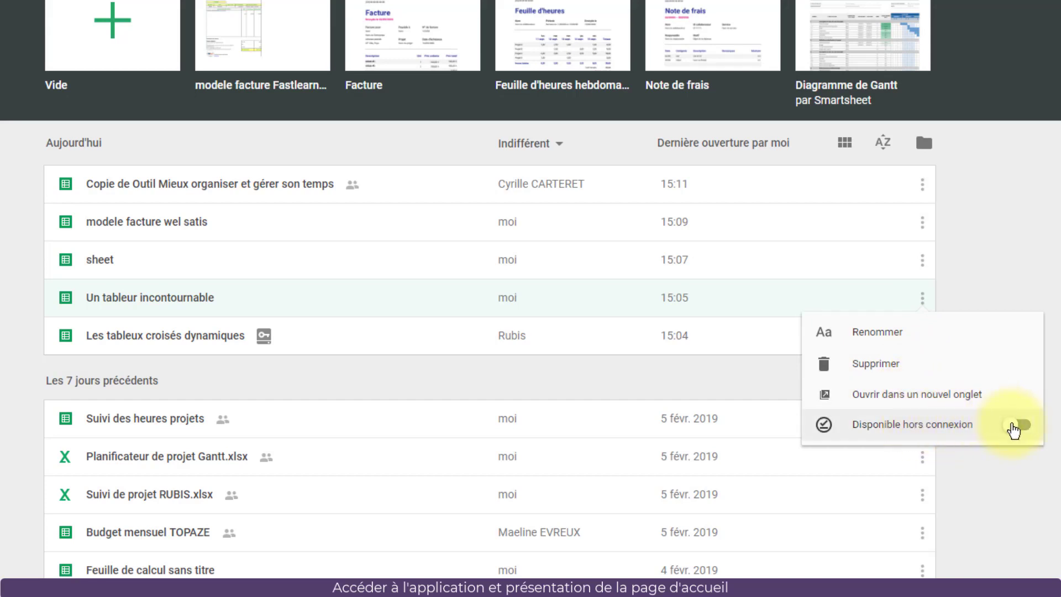
{"action": "left_click", "coordinate": [1017, 426]}
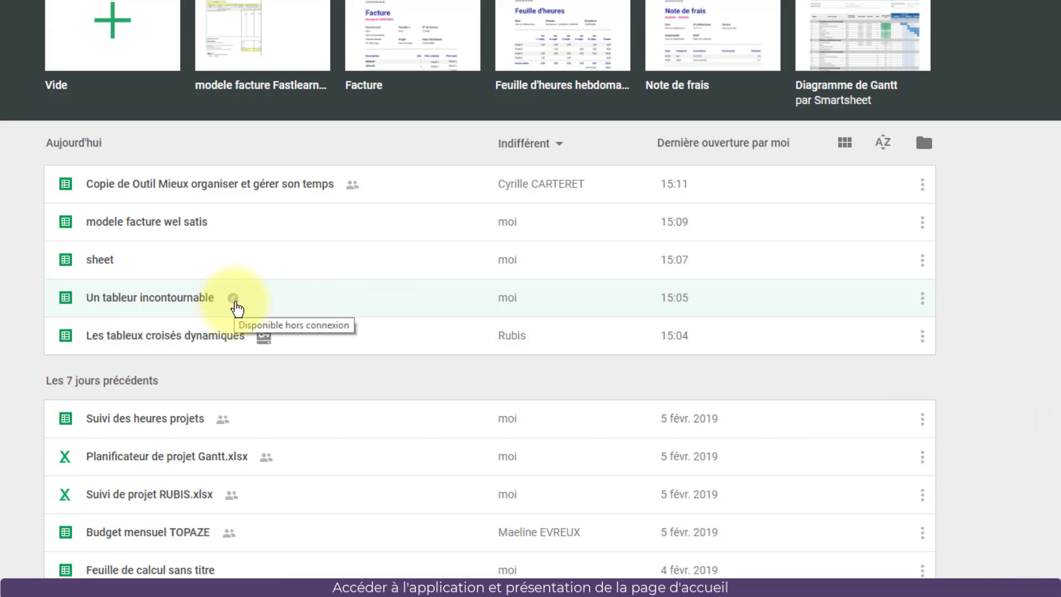
{"action": "left_click", "coordinate": [921, 297]}
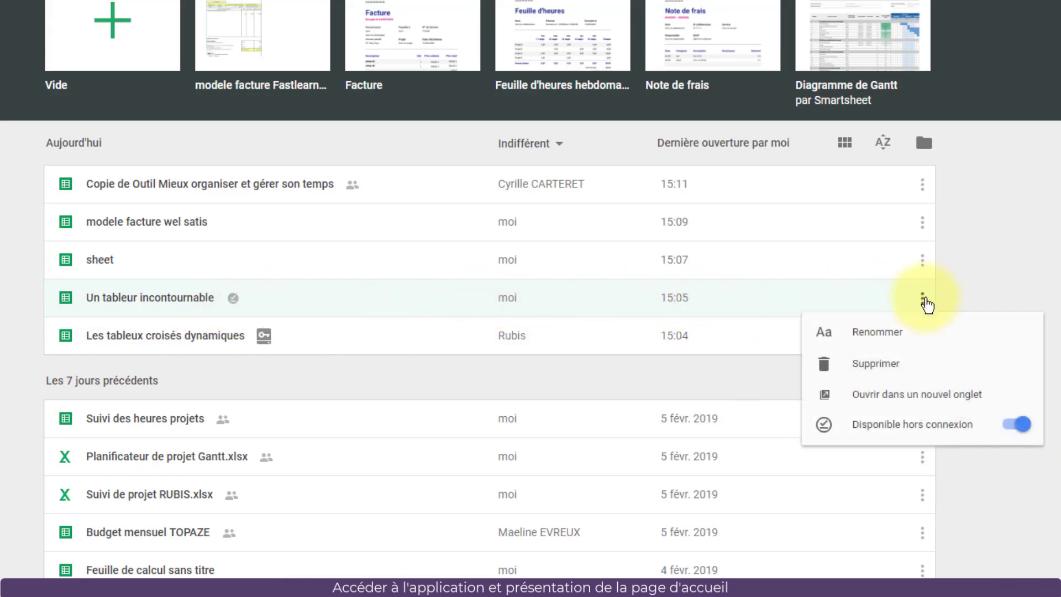
{"action": "left_click", "coordinate": [1007, 424]}
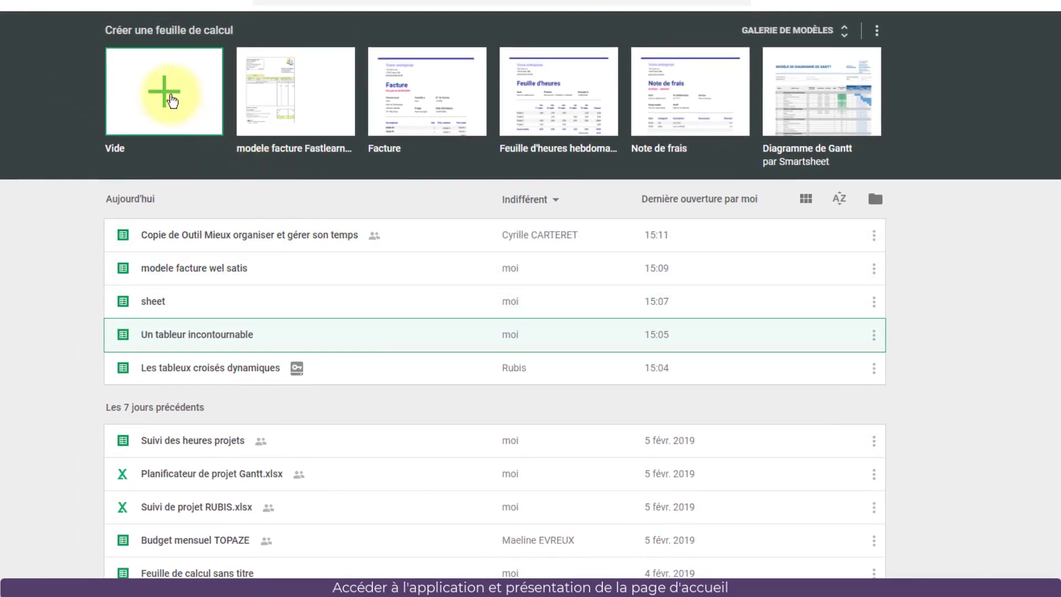
Create a new blank spreadsheet from the Sheets home page and name it mon tableur
{"action": "scroll", "coordinate": [722, 308], "scroll_direction": "down", "scroll_amount": 5}
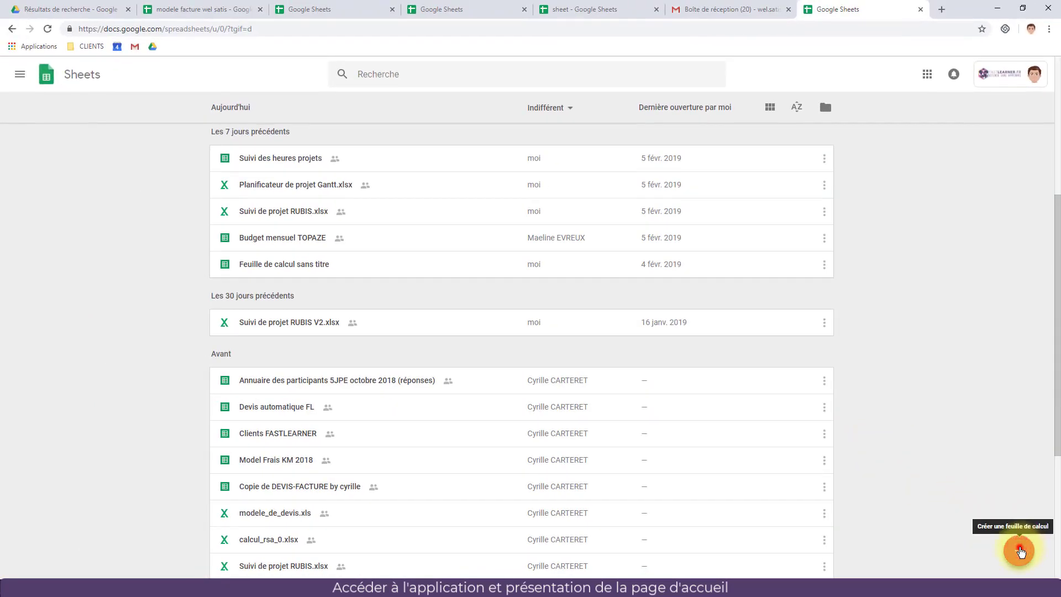
{"action": "left_click", "coordinate": [1018, 550]}
{"action": "left_click", "coordinate": [53, 68]}
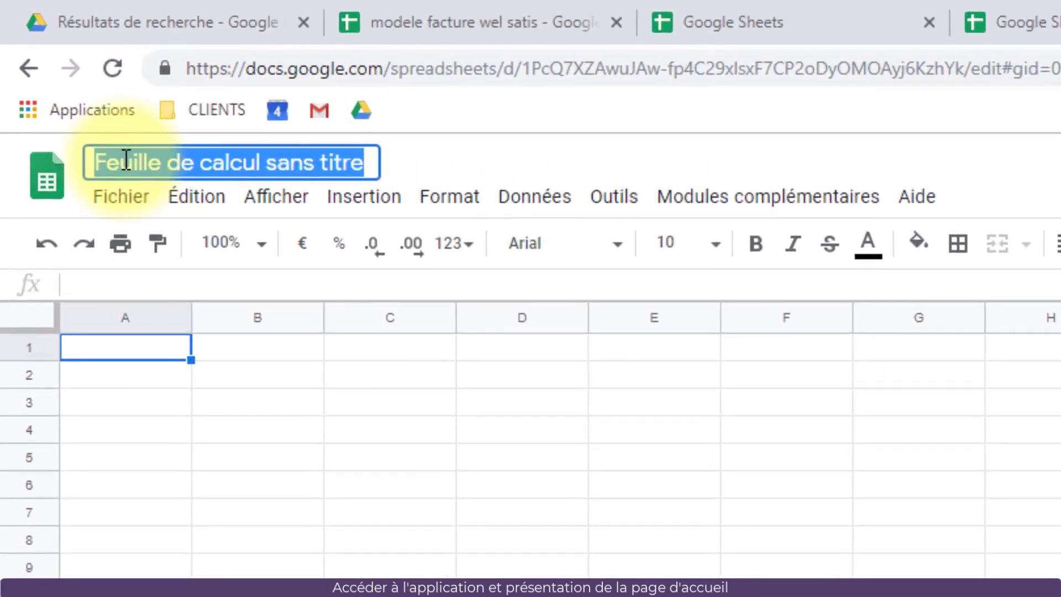
{"action": "type", "text": "mon tableur"}
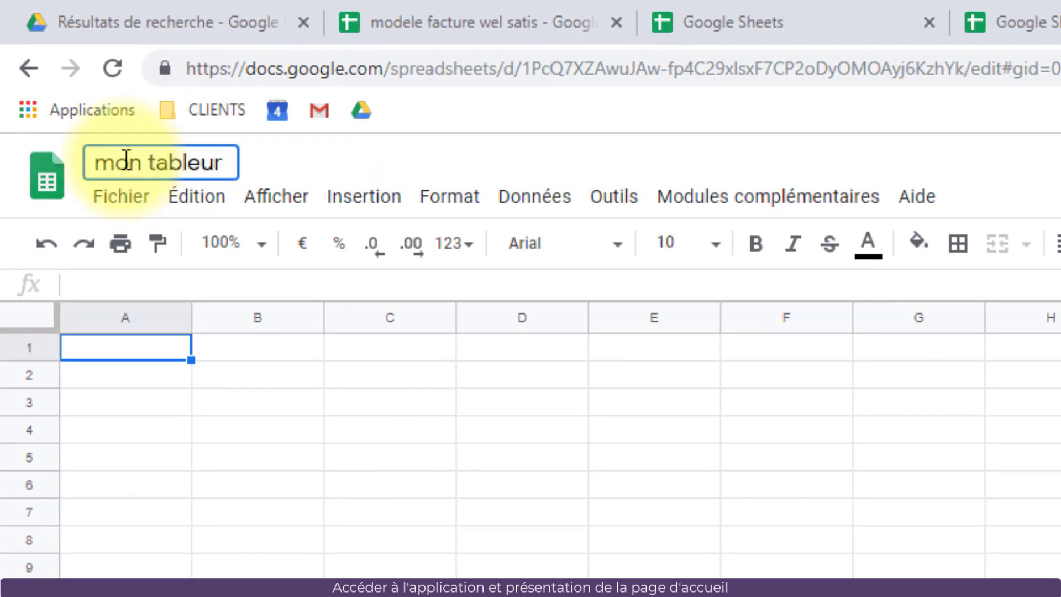
{"action": "key", "text": "Return"}
{"action": "left_click", "coordinate": [182, 170]}
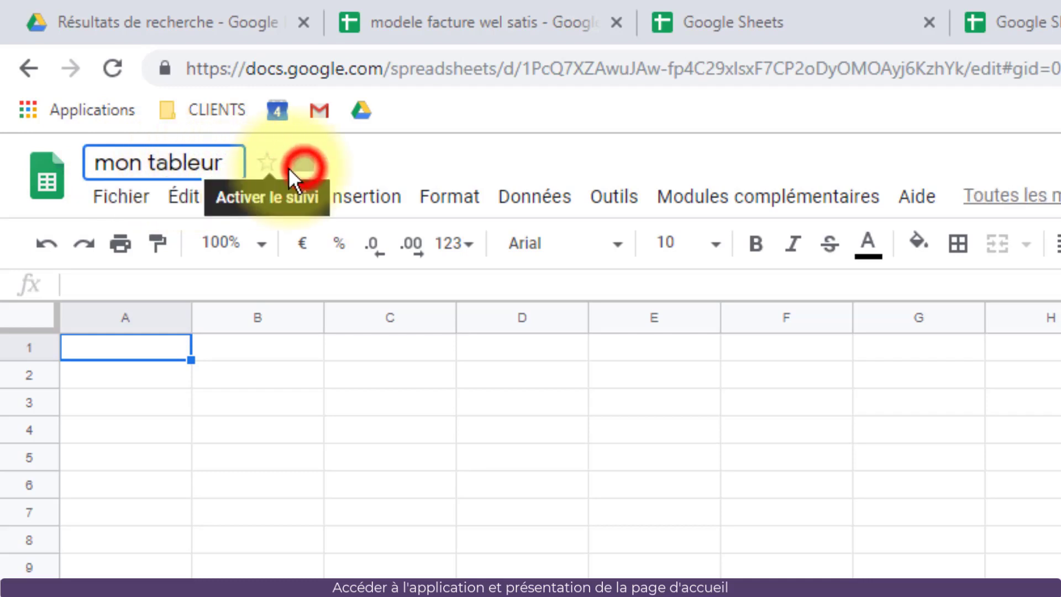
Move the mon tableur spreadsheet into the shared PROJET RUBIS folder, accepting the sharing, and return to the Sheets home page
{"action": "left_click", "coordinate": [303, 169]}
{"action": "left_click", "coordinate": [381, 375]}
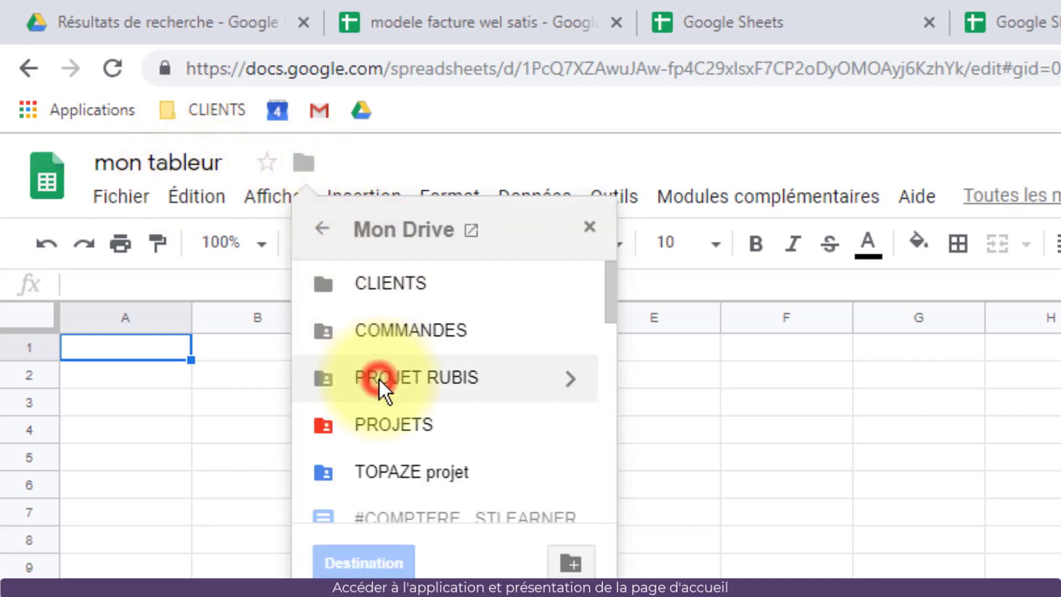
{"action": "left_click", "coordinate": [373, 565]}
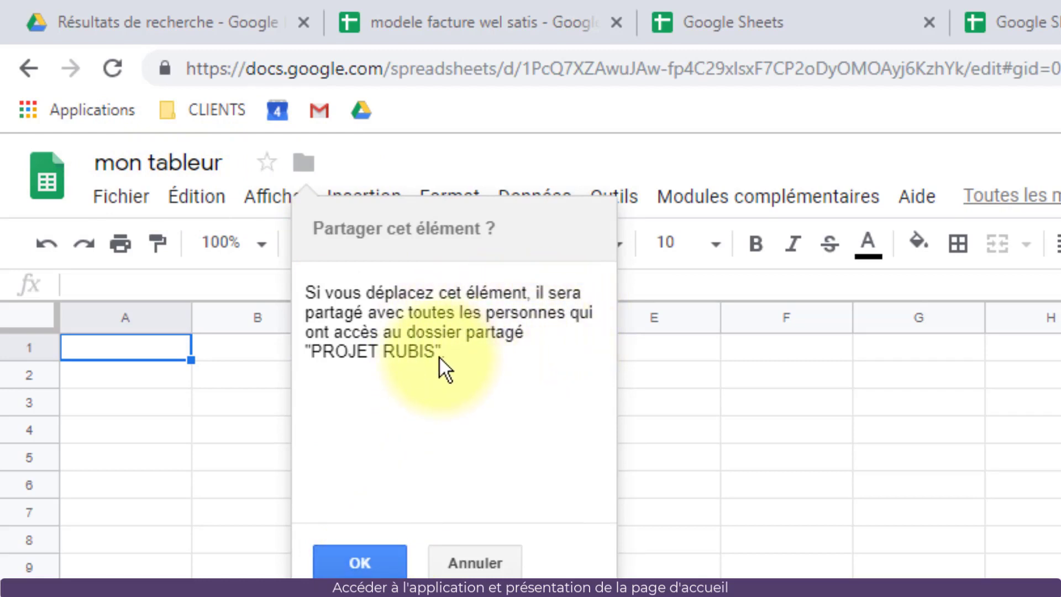
{"action": "left_click", "coordinate": [340, 567]}
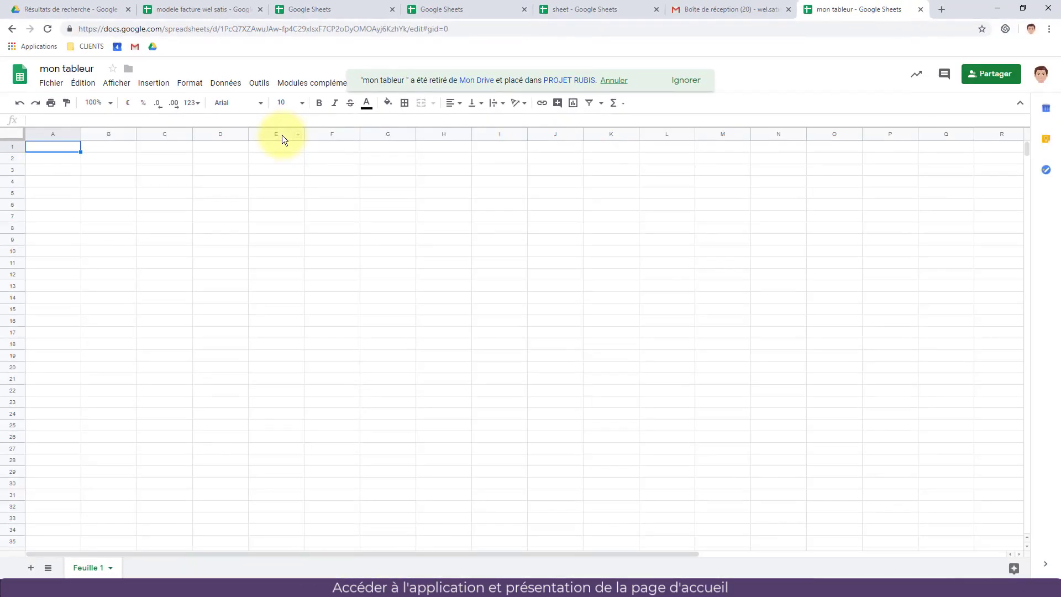
{"action": "left_click", "coordinate": [307, 11]}
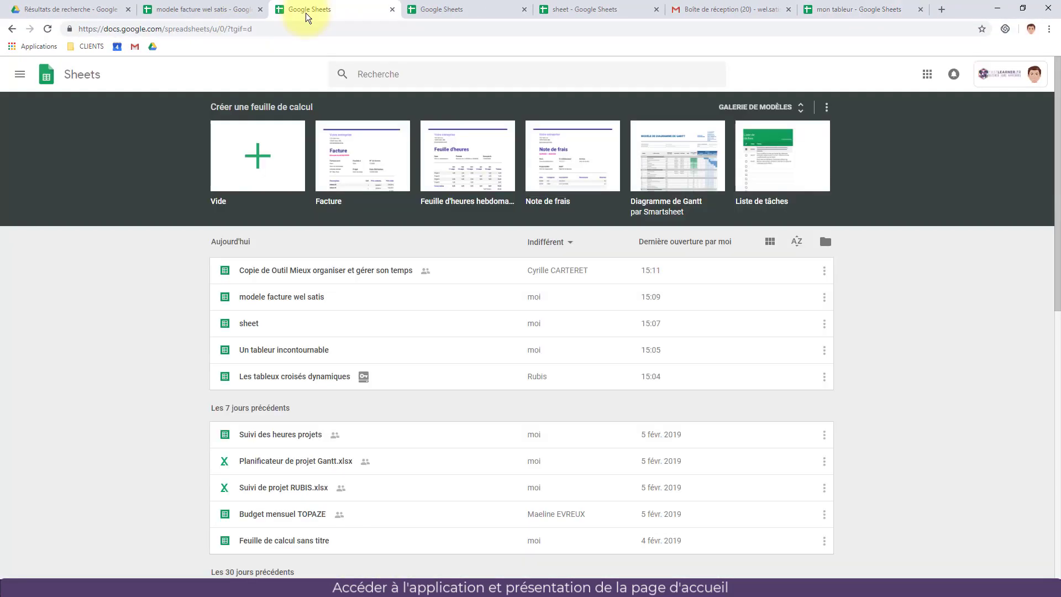